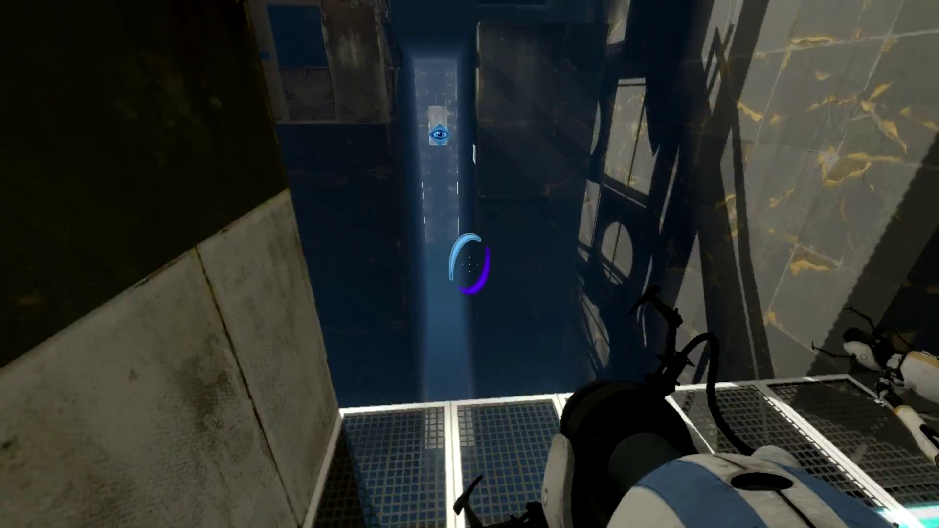
{"action": "left_click", "coordinate": [469, 264]}
{"action": "key", "text": "w"}
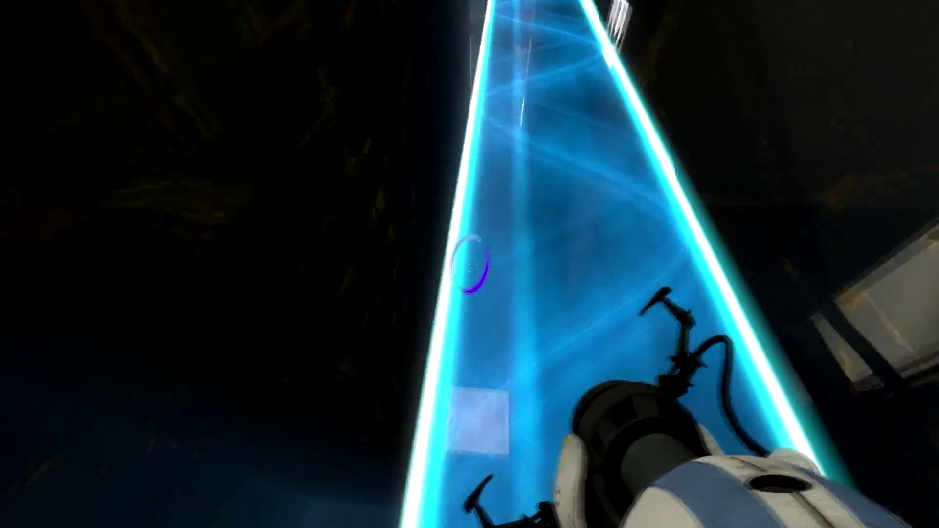
{"action": "key", "text": "w"}
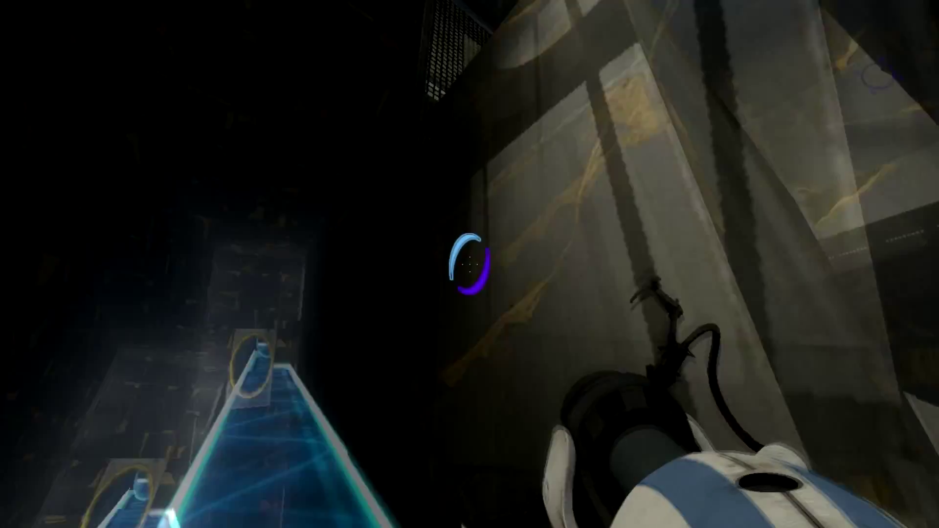
{"action": "key", "text": "w"}
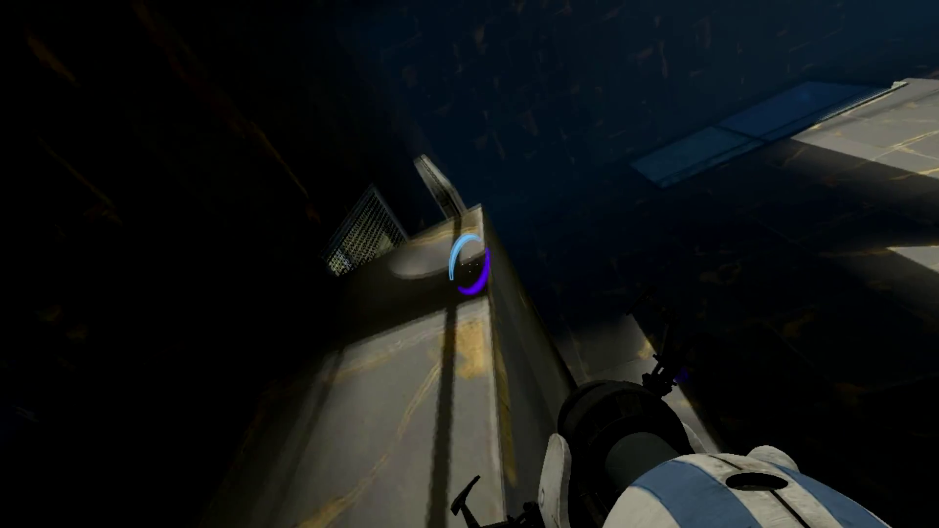
{"action": "key", "text": "w"}
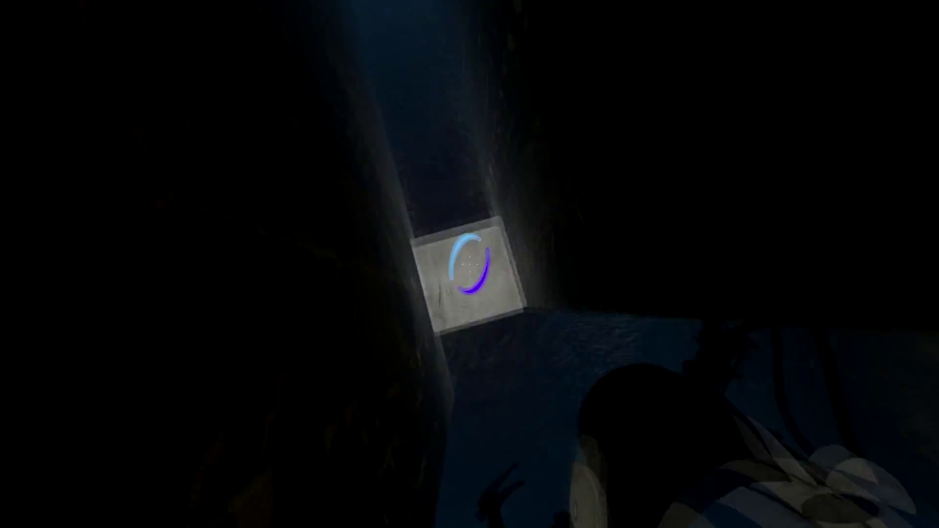
{"action": "left_click", "coordinate": [470, 264]}
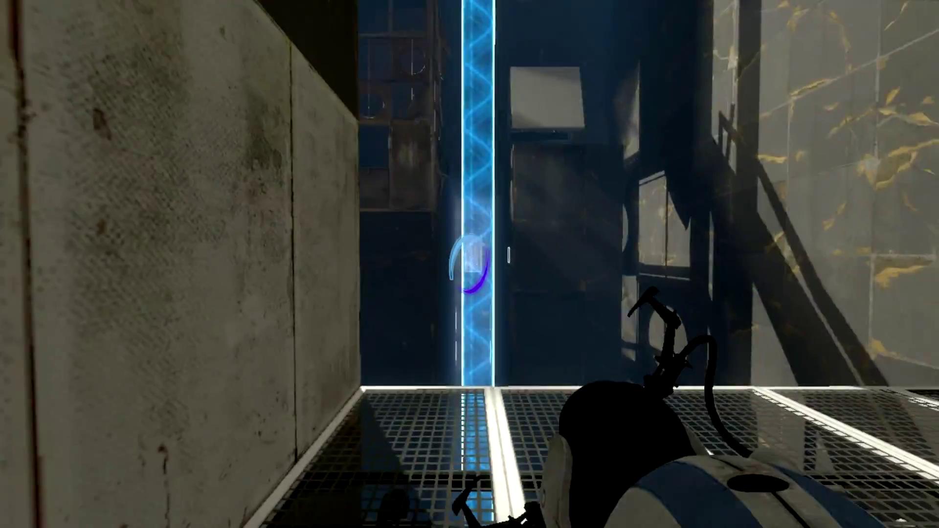
{"action": "left_click", "coordinate": [470, 264]}
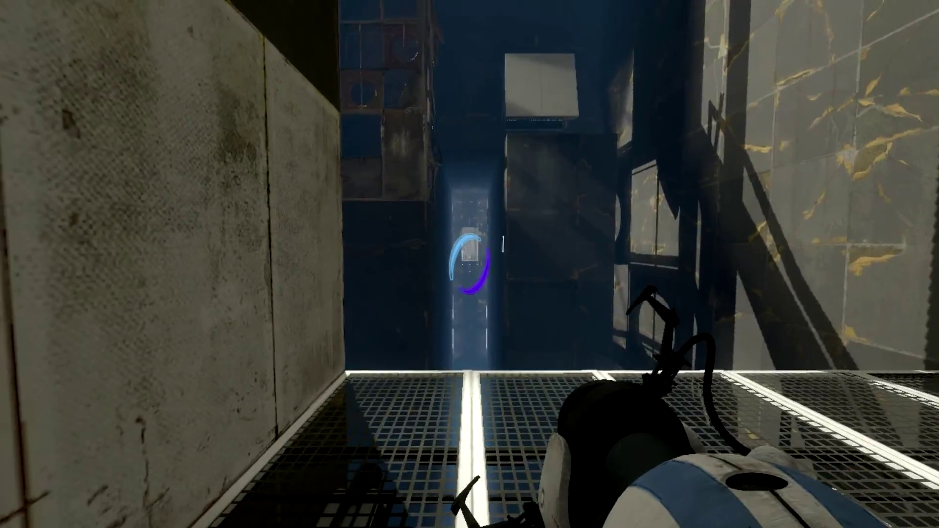
{"action": "left_click", "coordinate": [470, 265]}
{"action": "key", "text": "w"}
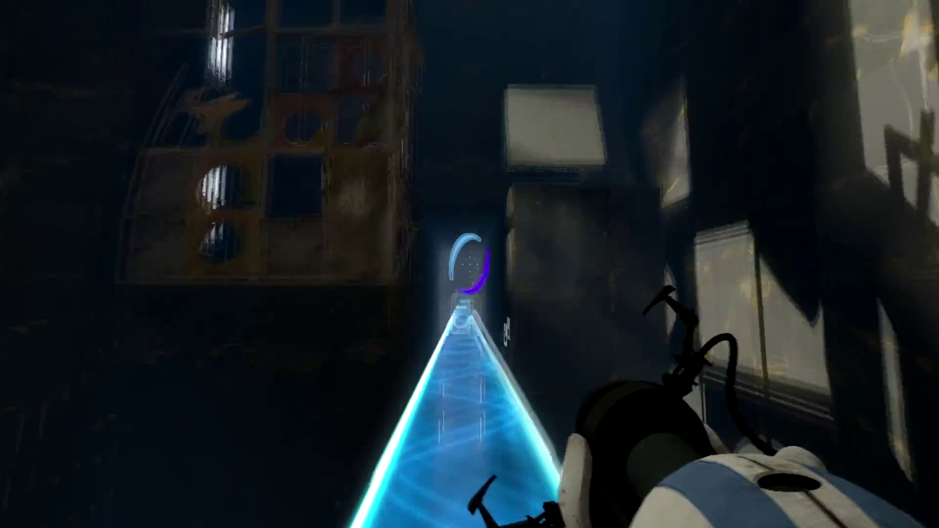
{"action": "key", "text": "w"}
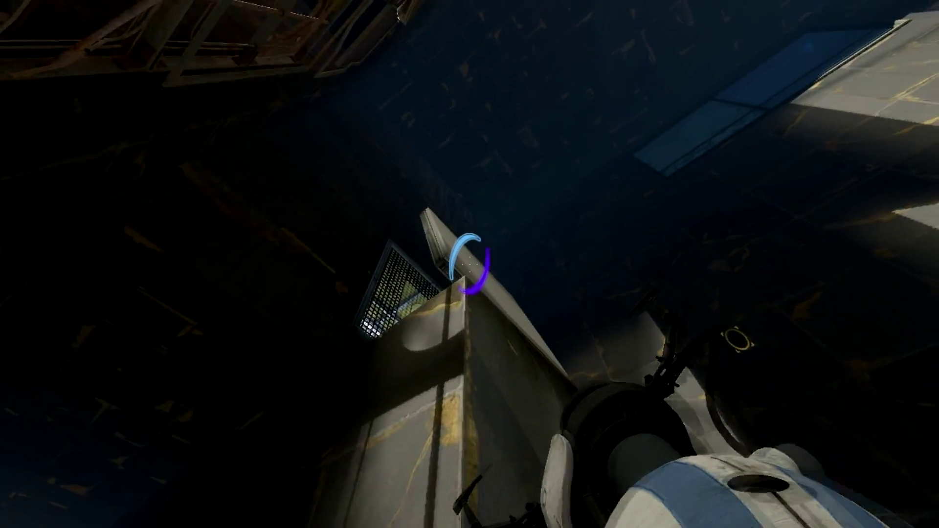
{"action": "left_click", "coordinate": [469, 265]}
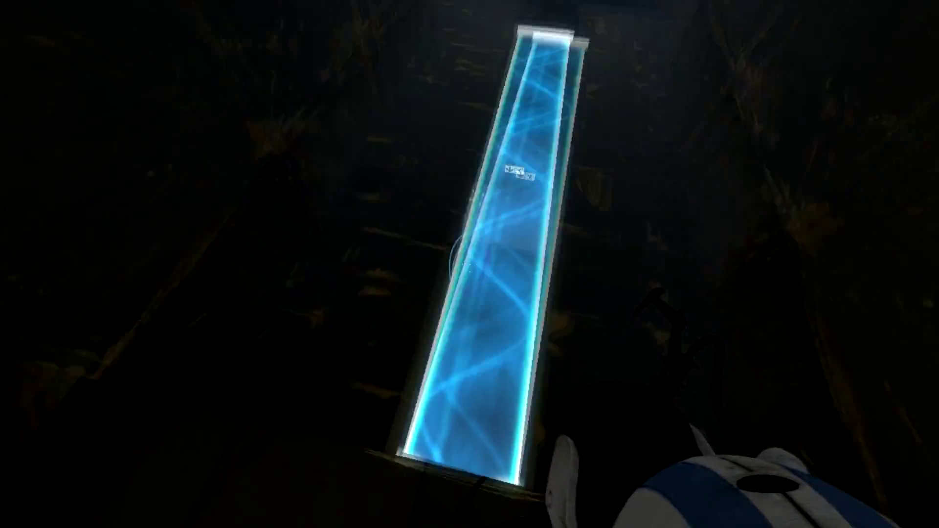
{"action": "right_click", "coordinate": [470, 264]}
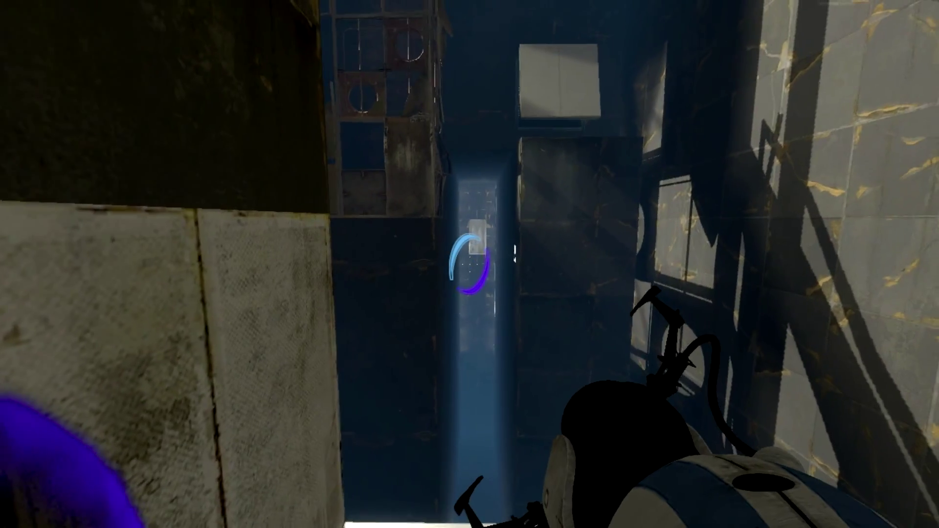
{"action": "left_click", "coordinate": [470, 264]}
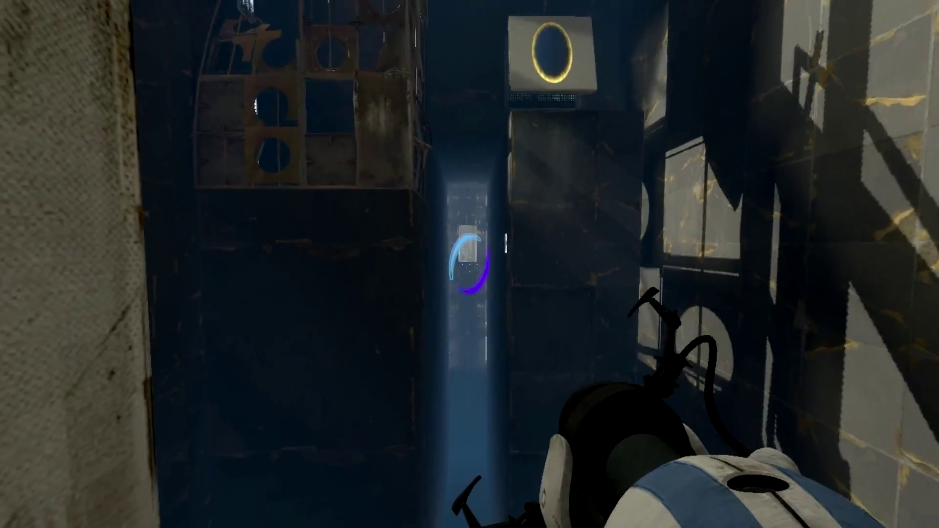
{"action": "left_click", "coordinate": [470, 264]}
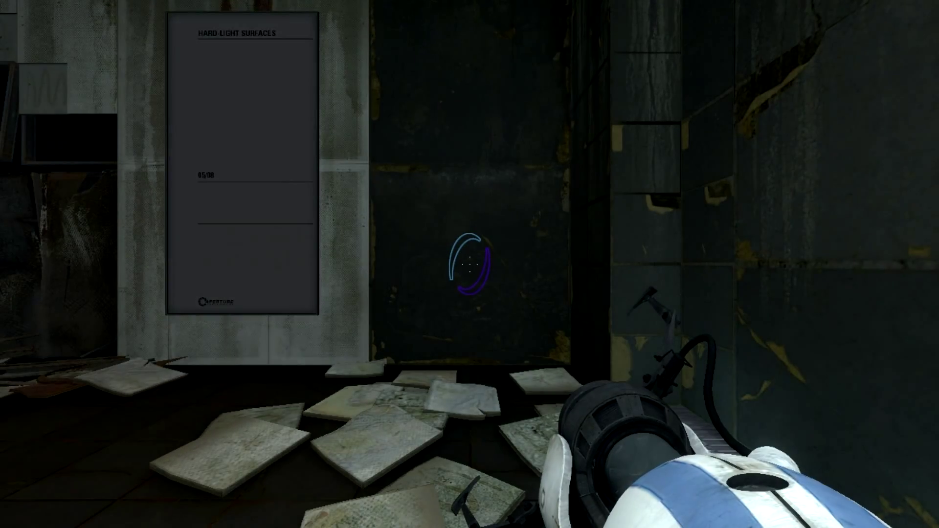
{"action": "left_click_drag", "start_coordinate": [469, 264], "coordinate": [146, 264]}
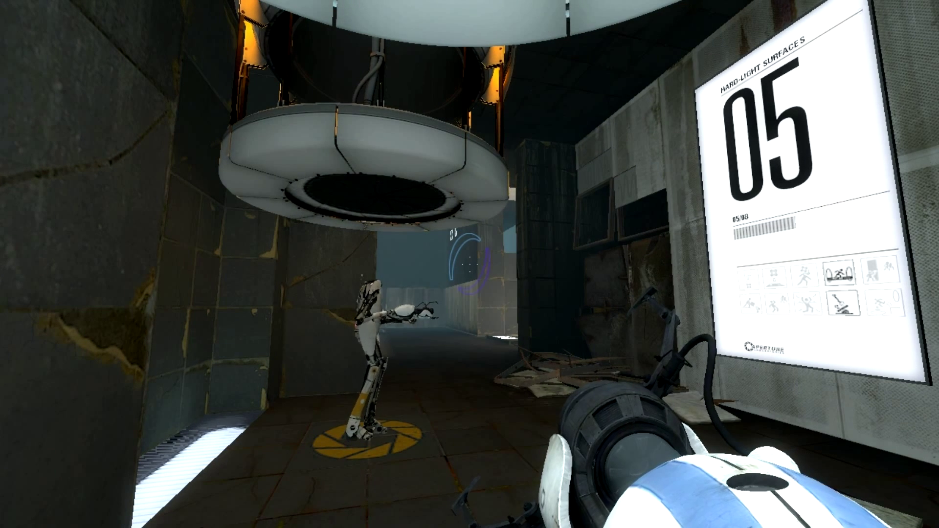
{"action": "key", "text": "w"}
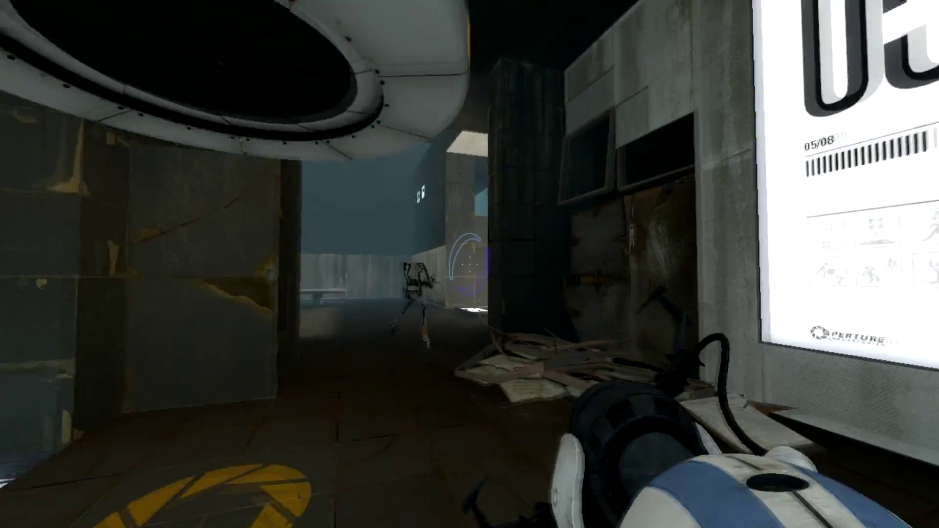
{"action": "key", "text": "w"}
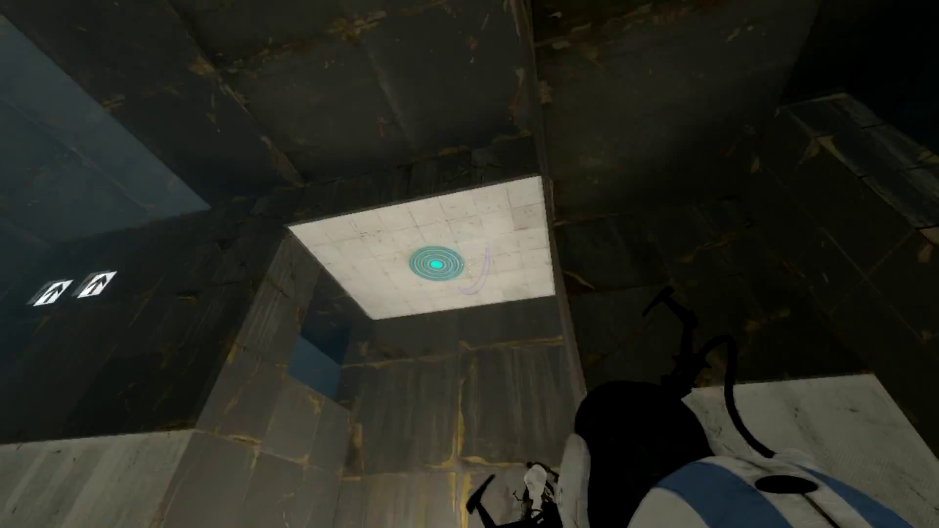
{"action": "left_click", "coordinate": [470, 265]}
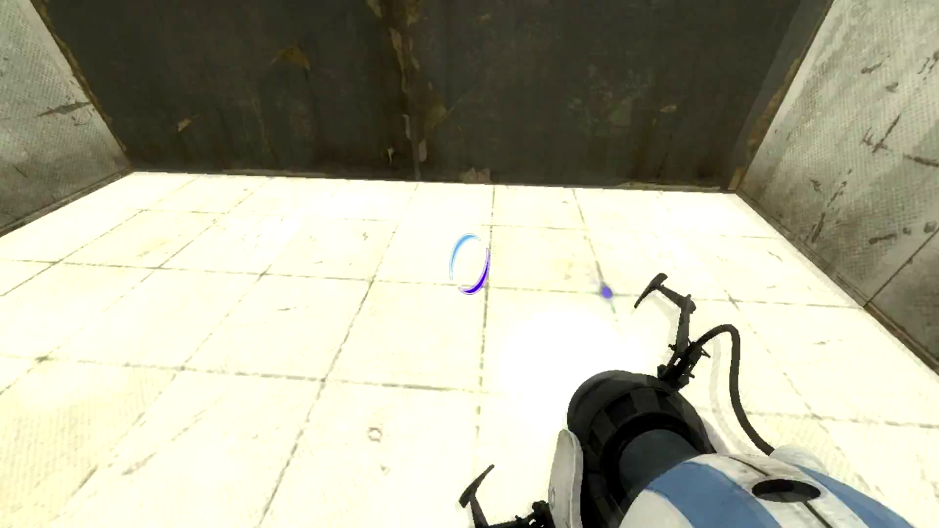
{"action": "right_click", "coordinate": [469, 264]}
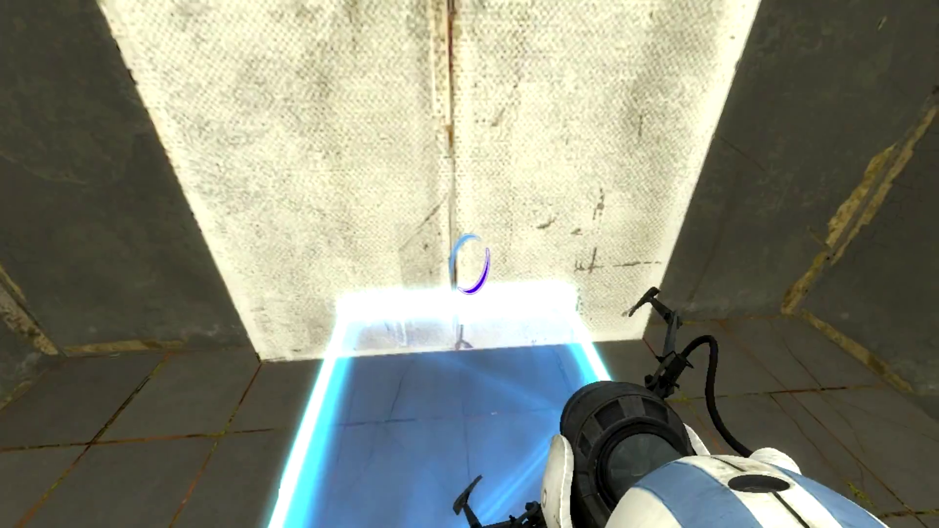
{"action": "left_click", "coordinate": [470, 264]}
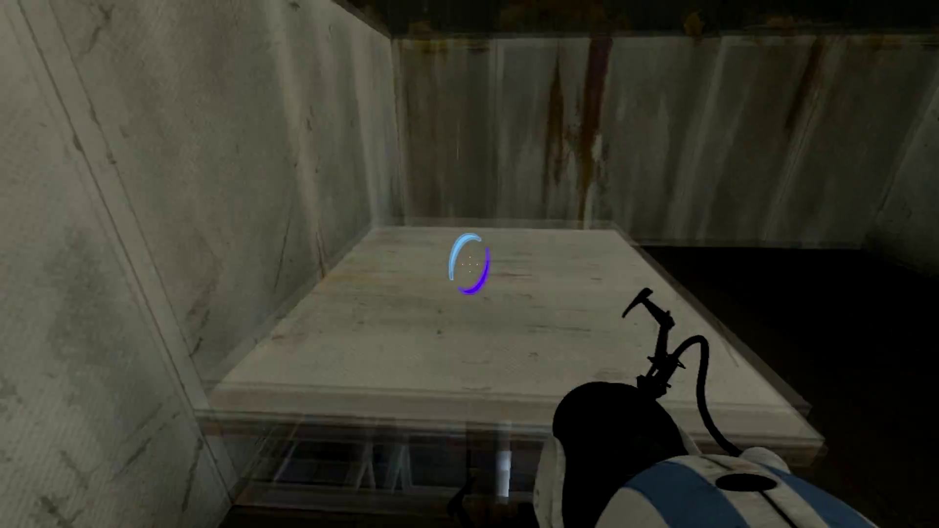
{"action": "right_click", "coordinate": [469, 264]}
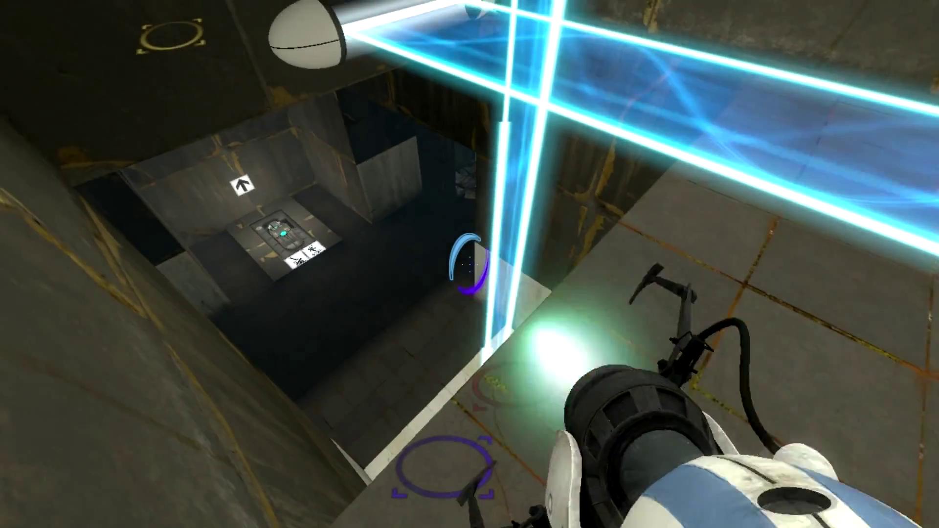
{"action": "left_click", "coordinate": [470, 264]}
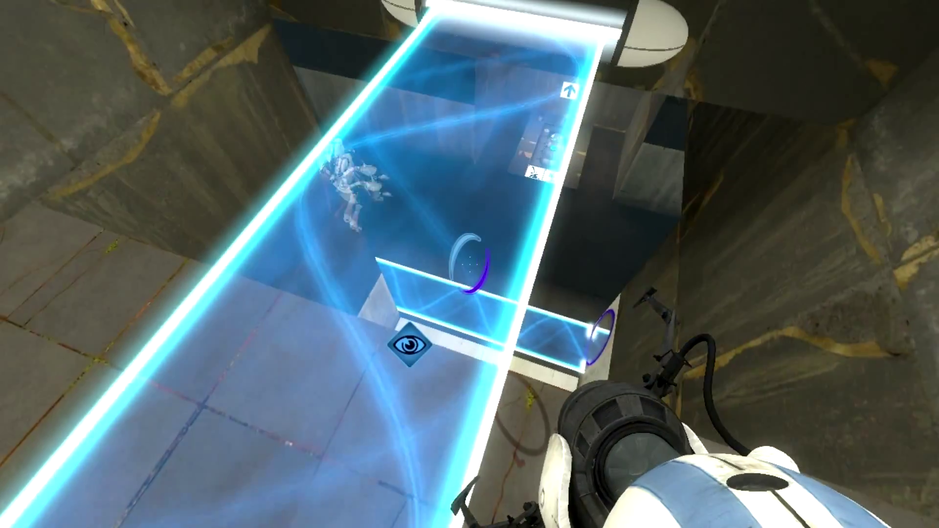
{"action": "left_click", "coordinate": [470, 264]}
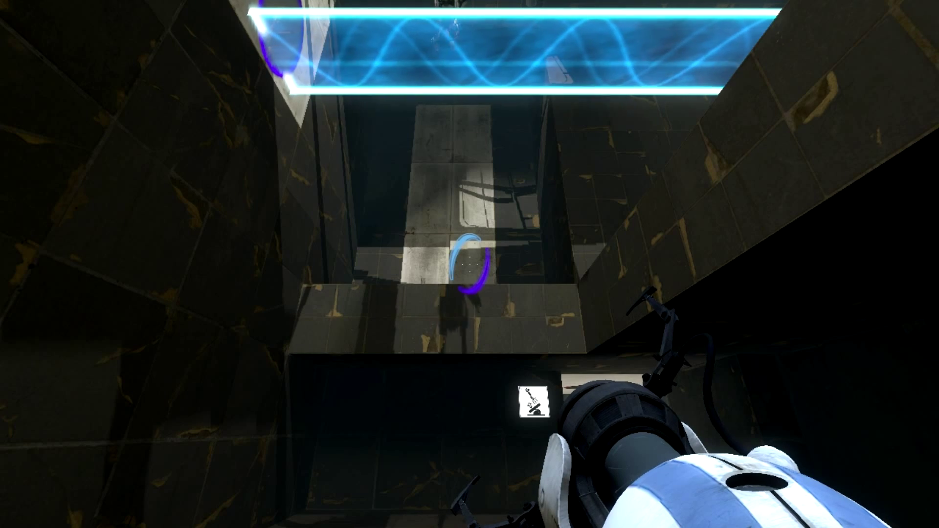
{"action": "left_click", "coordinate": [470, 264]}
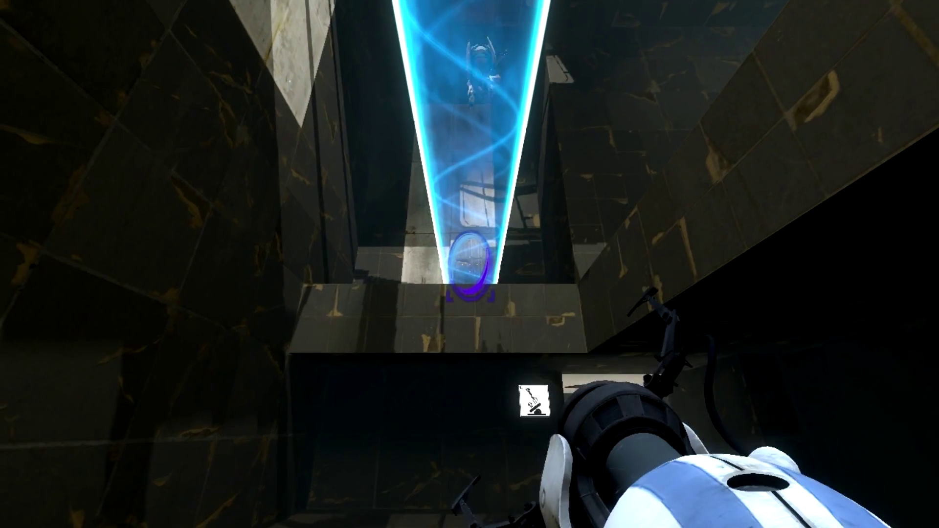